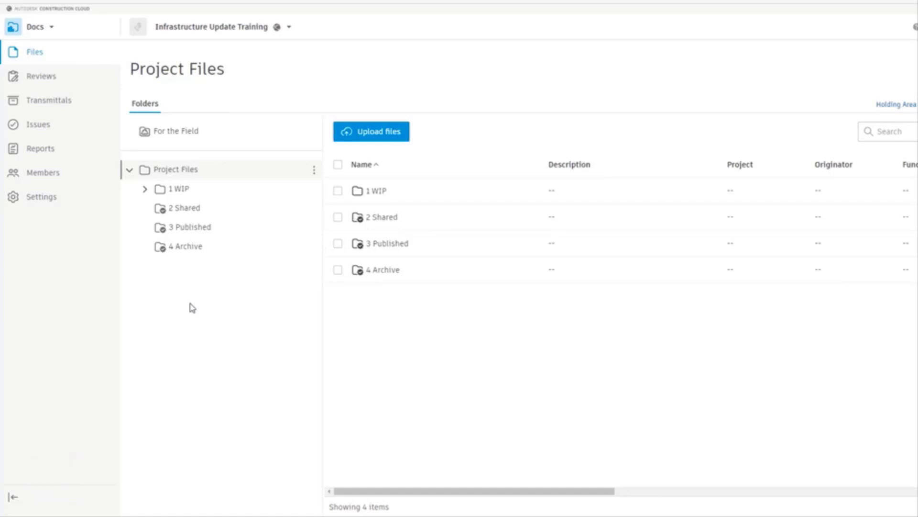
Expand 1 WIP > Z - Multi-Discipline in the Folders tree and list the Civil 3D folder's files.
{"action": "left_click", "coordinate": [143, 190]}
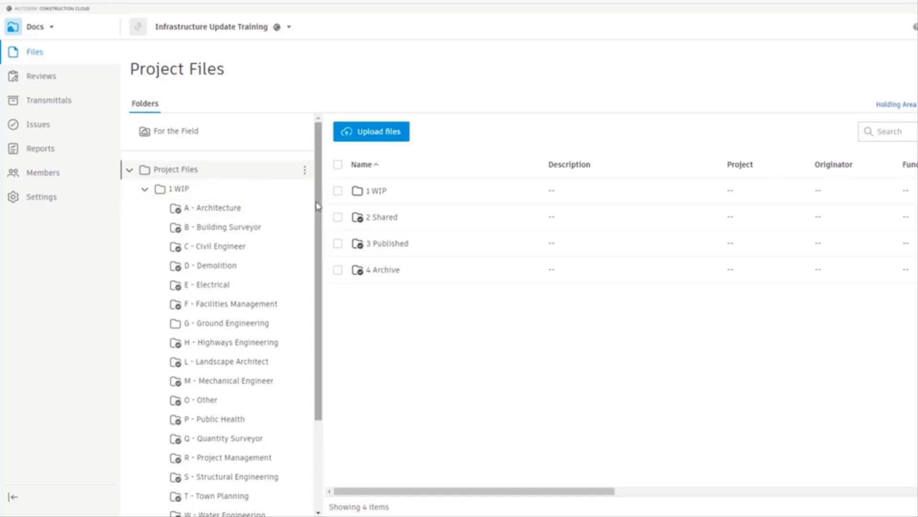
{"action": "left_click_drag", "start_coordinate": [316, 211], "coordinate": [316, 295]}
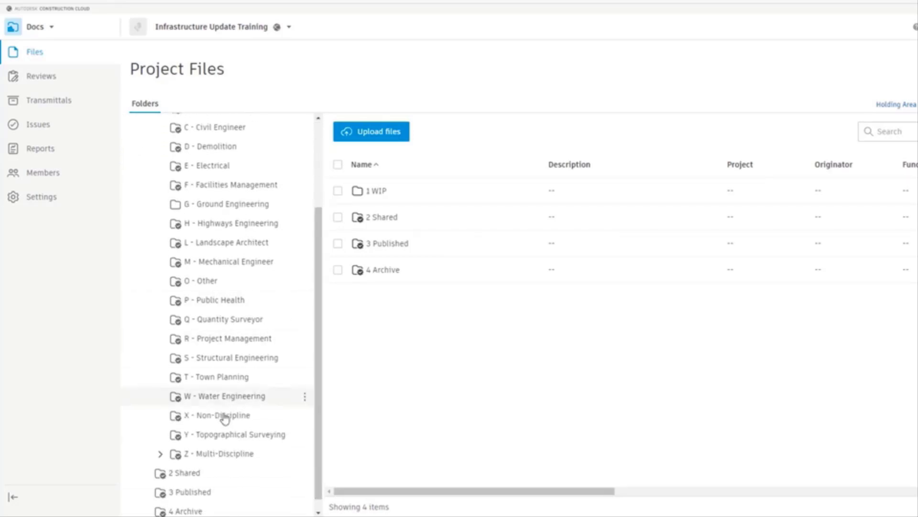
{"action": "left_click", "coordinate": [212, 455]}
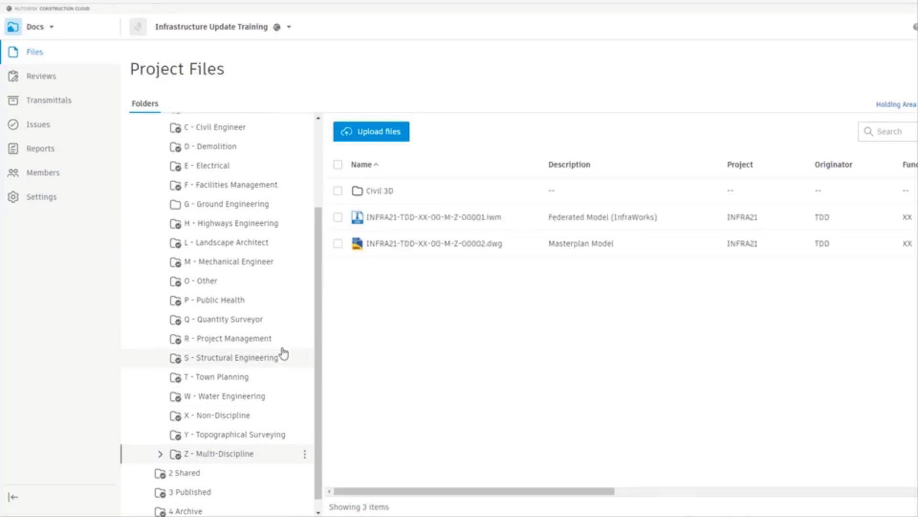
{"action": "left_click_drag", "start_coordinate": [317, 297], "coordinate": [319, 314]}
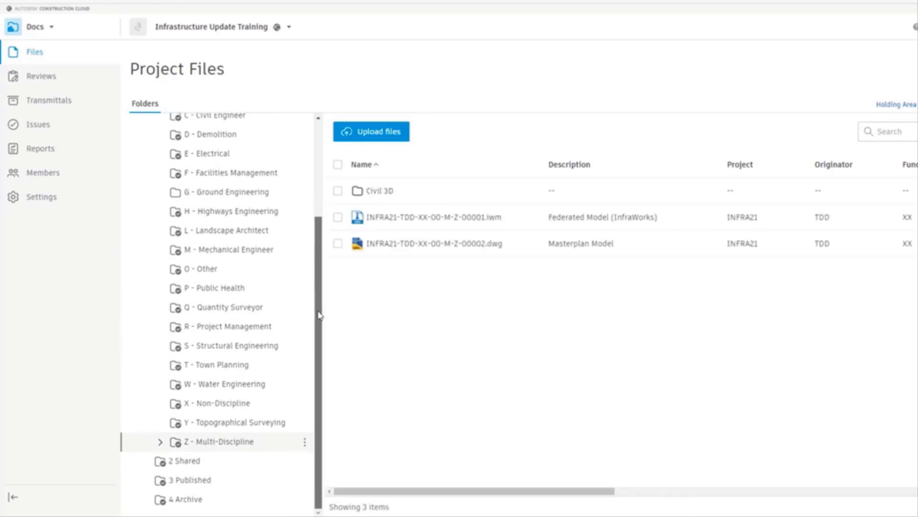
{"action": "left_click", "coordinate": [160, 441]}
{"action": "scroll", "coordinate": [186, 416], "scroll_direction": "down", "scroll_amount": 1}
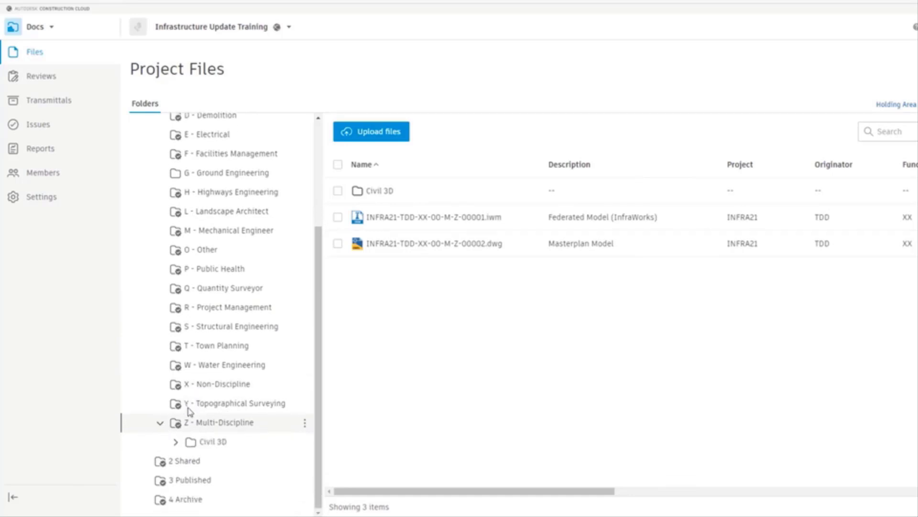
{"action": "left_click", "coordinate": [175, 442]}
{"action": "scroll", "coordinate": [201, 445], "scroll_direction": "down", "scroll_amount": 1}
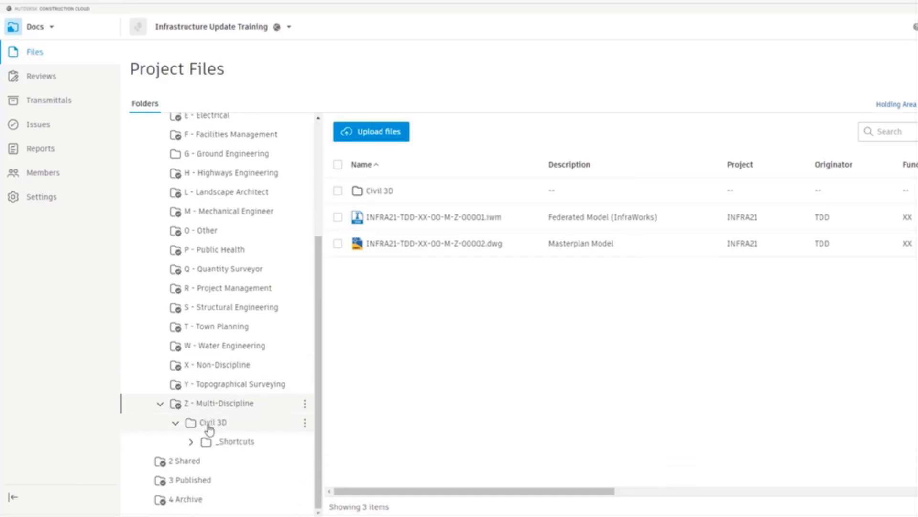
{"action": "left_click", "coordinate": [212, 426]}
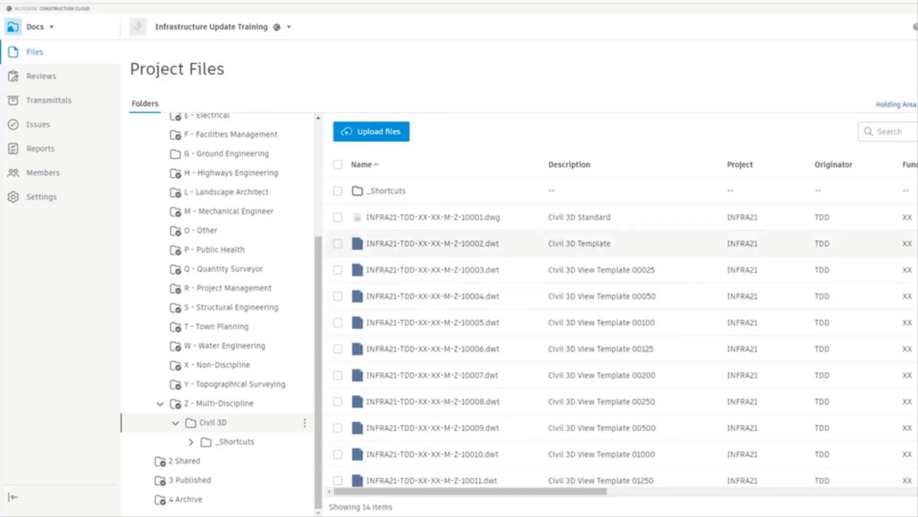
{"action": "scroll", "coordinate": [621, 330], "scroll_direction": "down", "scroll_amount": 1}
{"action": "scroll", "coordinate": [622, 330], "scroll_direction": "down", "scroll_amount": 1}
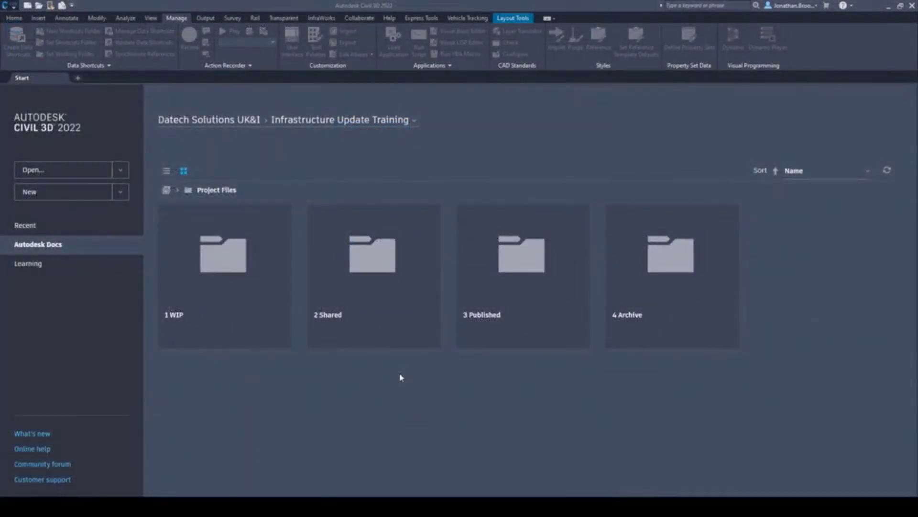
From the Start tab, browse 1 WIP > Z - Multi-Discipline > Civil 3D and open the 10002 .dwt template.
{"action": "left_click", "coordinate": [205, 285]}
{"action": "scroll", "coordinate": [303, 313], "scroll_direction": "down", "scroll_amount": 10}
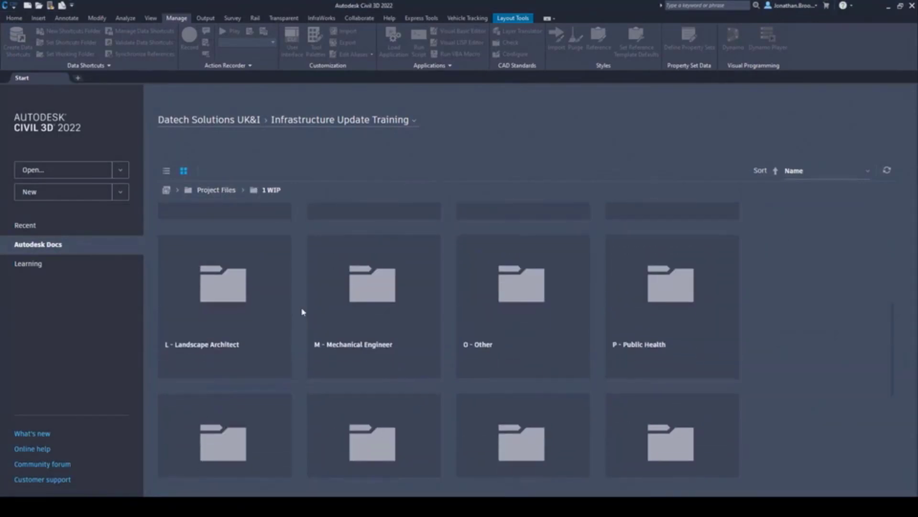
{"action": "left_click", "coordinate": [670, 419]}
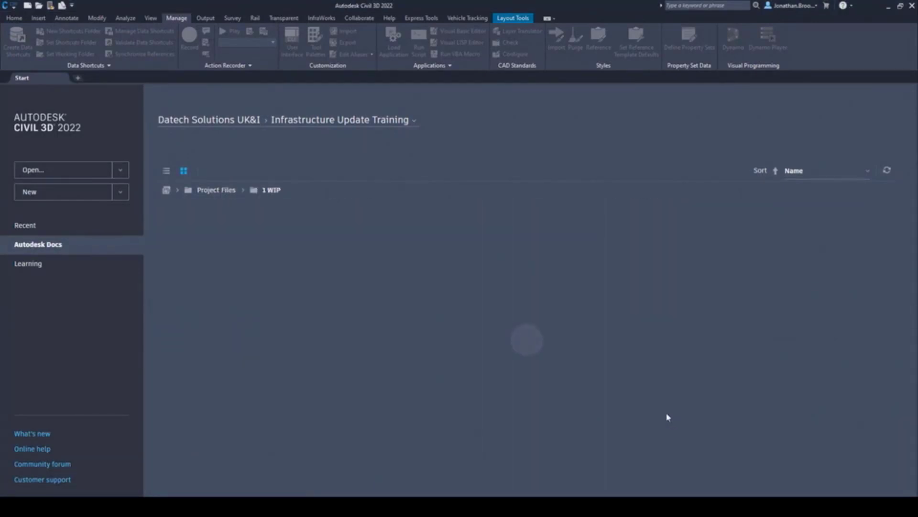
{"action": "left_click", "coordinate": [208, 301]}
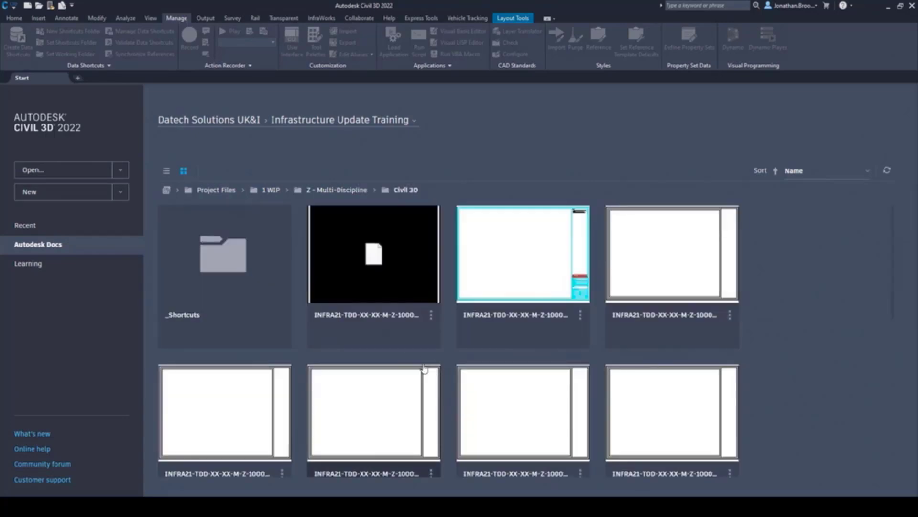
{"action": "left_click", "coordinate": [509, 314]}
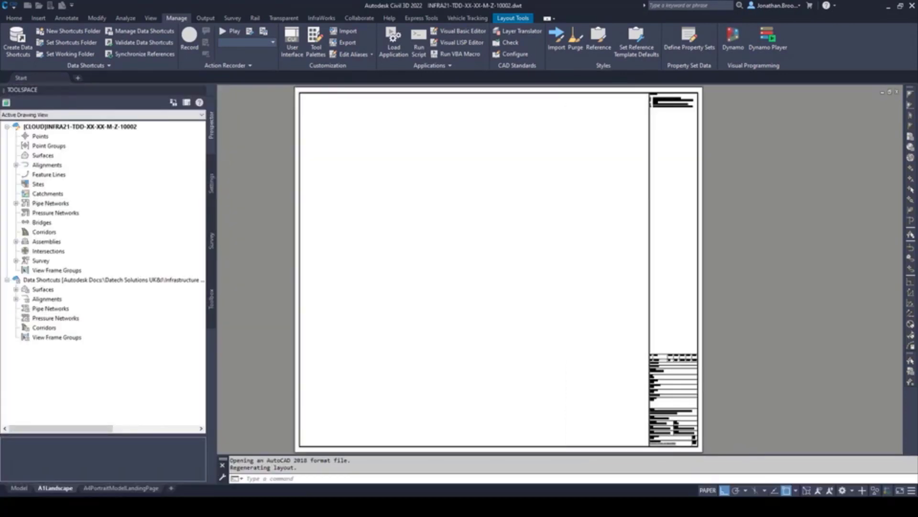
Swap the not-found referenced template for INFRA21-TDD-XX-XX-M-Z-10001.dwg from Autodesk Docs' Civil 3D folder.
{"action": "middle_click", "coordinate": [517, 300]}
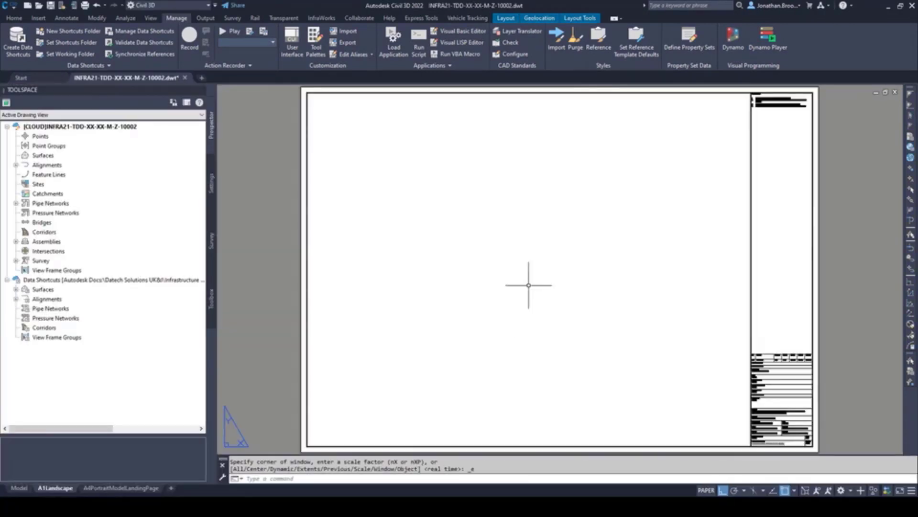
{"action": "left_click", "coordinate": [599, 47]}
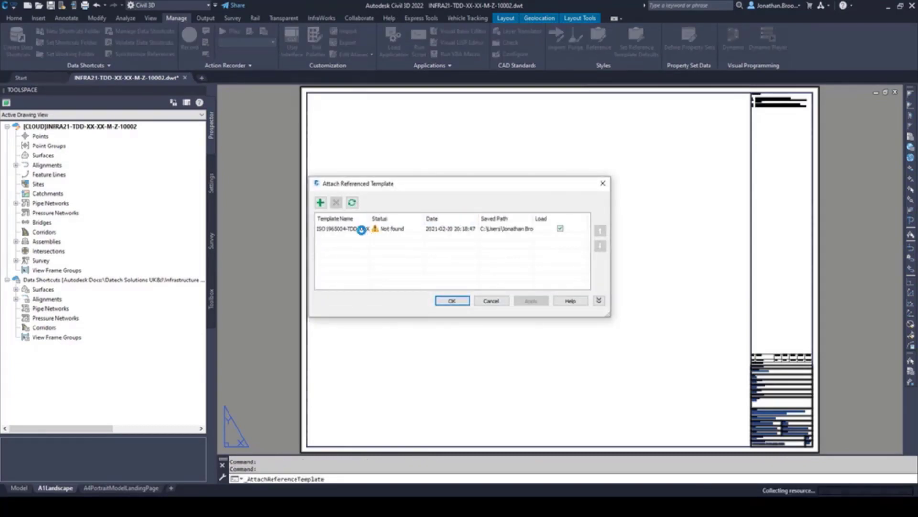
{"action": "double_click", "coordinate": [489, 230]}
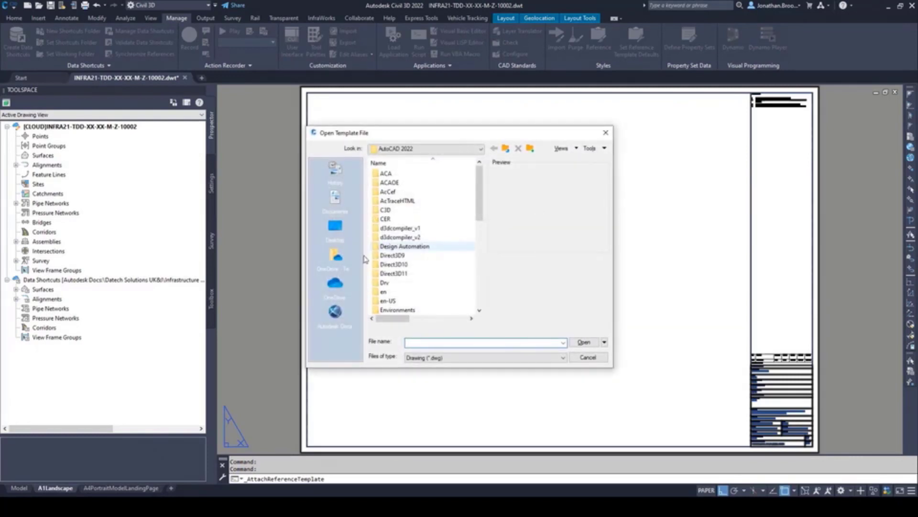
{"action": "left_click", "coordinate": [336, 312]}
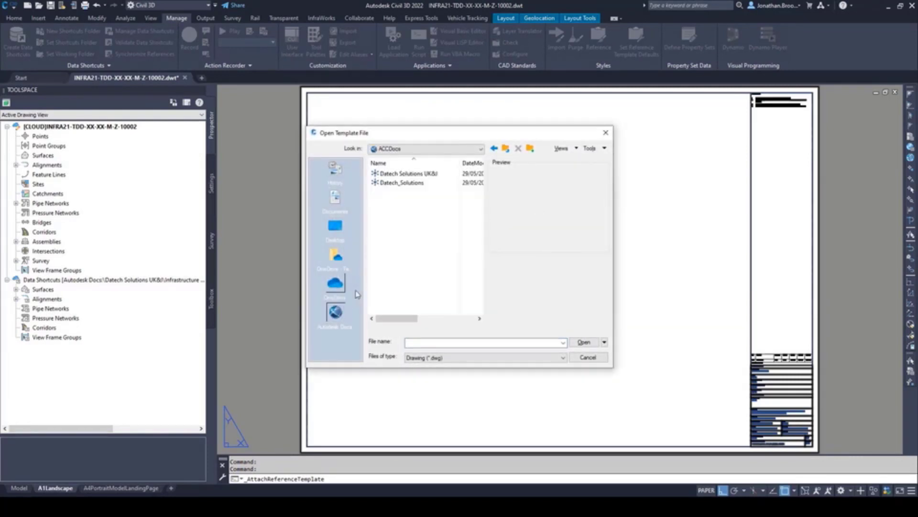
{"action": "double_click", "coordinate": [404, 174]}
{"action": "double_click", "coordinate": [408, 183]}
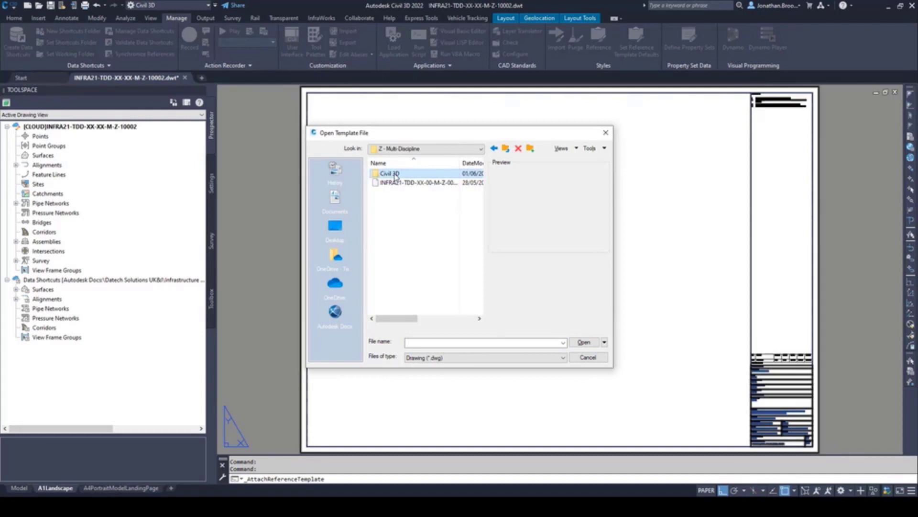
{"action": "double_click", "coordinate": [395, 175]}
{"action": "left_click", "coordinate": [407, 182]}
{"action": "left_click", "coordinate": [584, 342]}
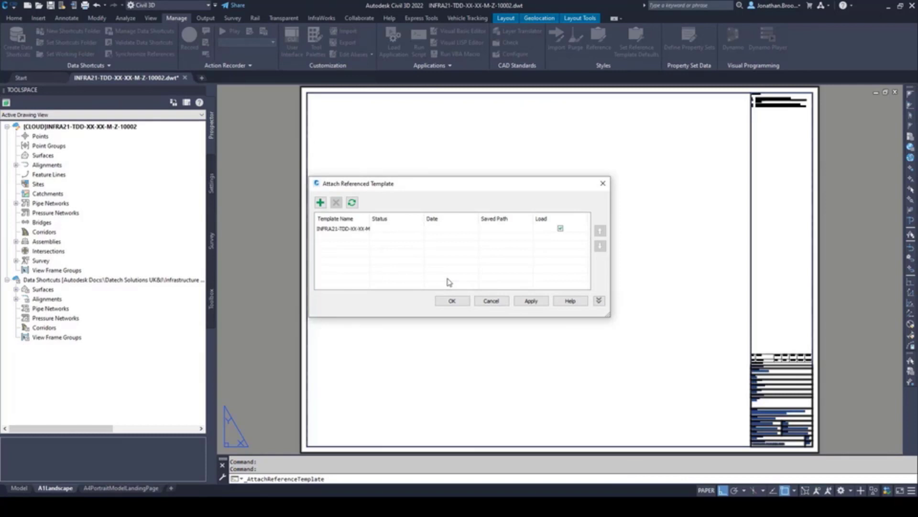
Review the General multipurpose styles and settings from the 10001 reference, then apply and confirm.
{"action": "left_click_drag", "start_coordinate": [427, 176], "coordinate": [435, 101]}
{"action": "left_click", "coordinate": [342, 281]}
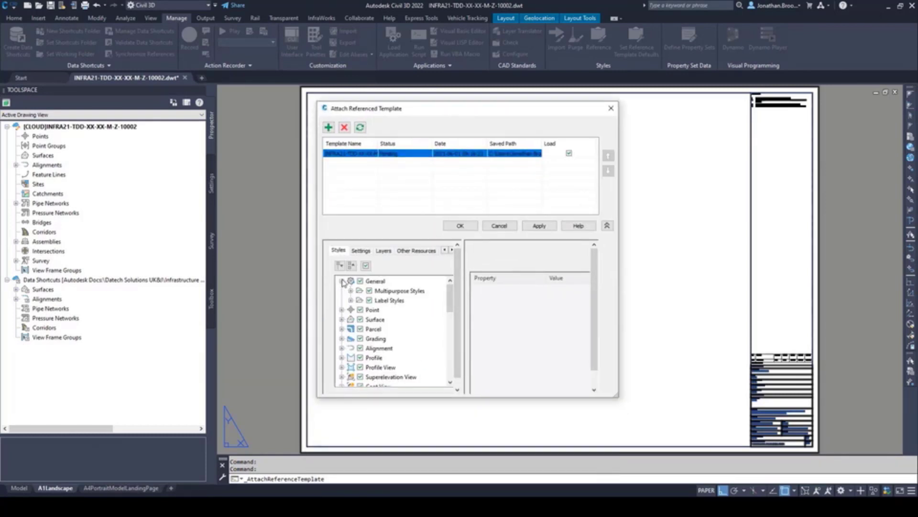
{"action": "left_click", "coordinate": [351, 291]}
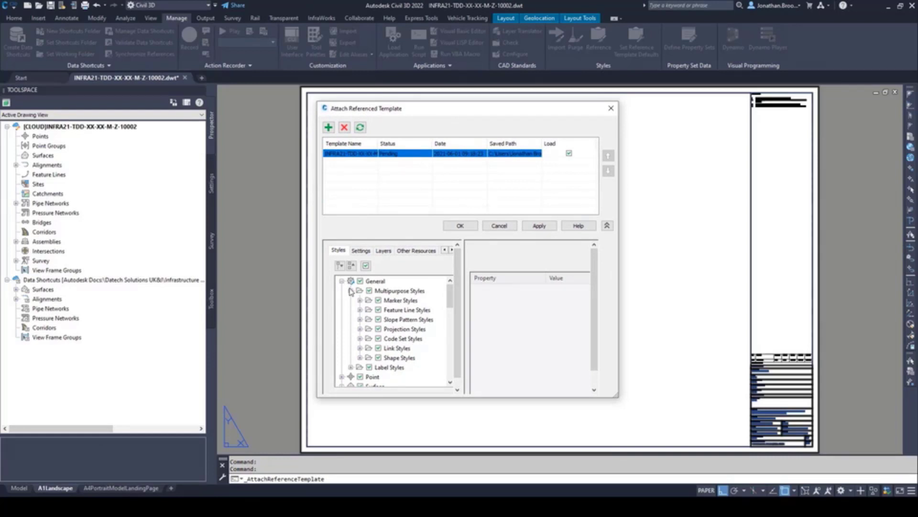
{"action": "left_click", "coordinate": [351, 291]}
{"action": "left_click", "coordinate": [342, 282]}
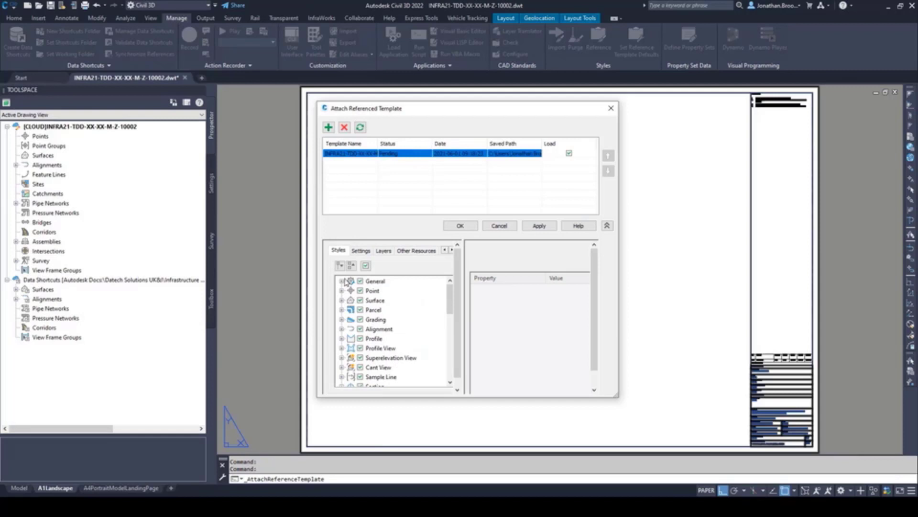
{"action": "left_click", "coordinate": [361, 251]}
{"action": "left_click", "coordinate": [344, 254]}
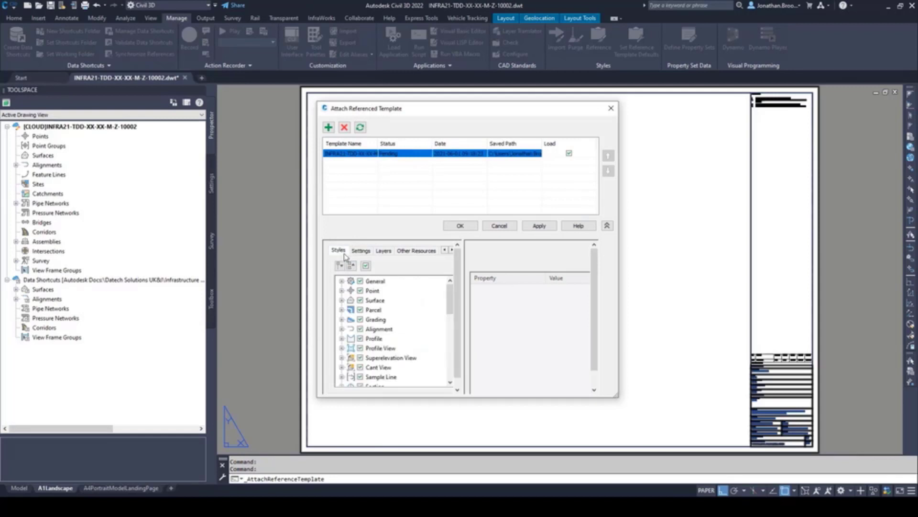
{"action": "left_click", "coordinate": [531, 229]}
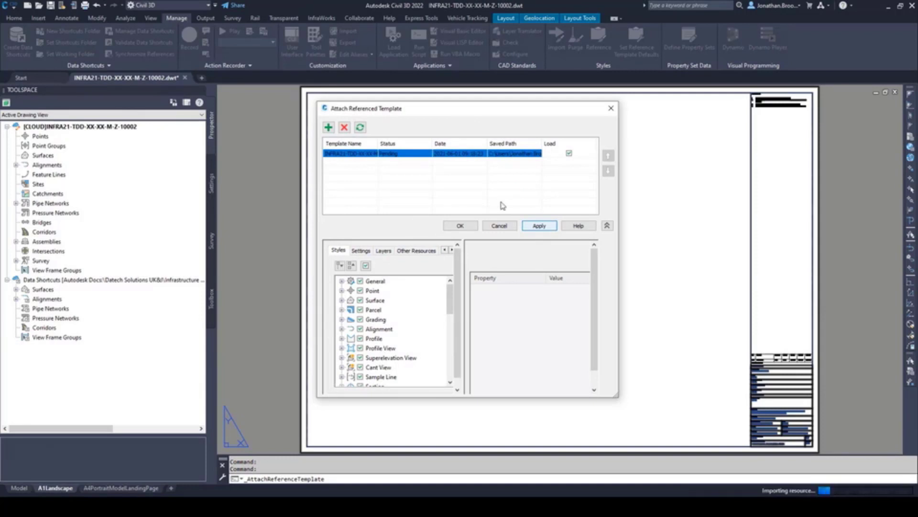
{"action": "left_click", "coordinate": [462, 228]}
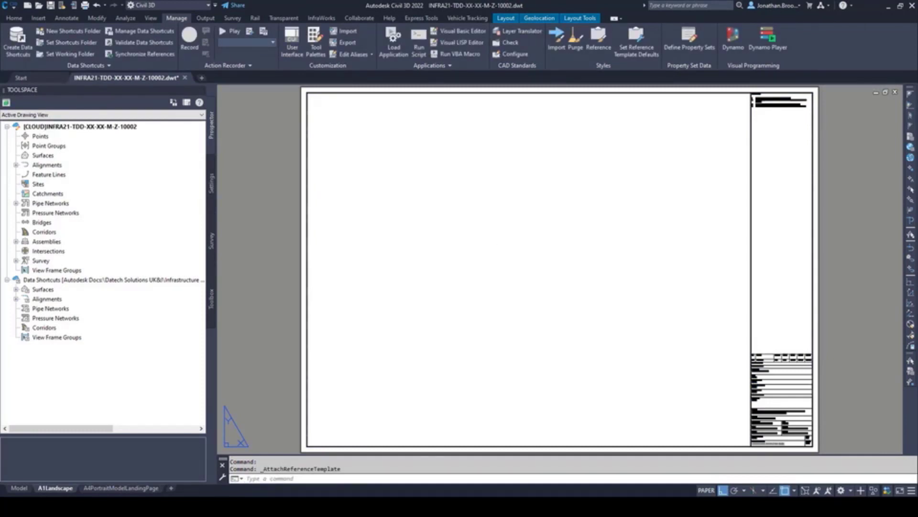
{"action": "left_click", "coordinate": [211, 193]}
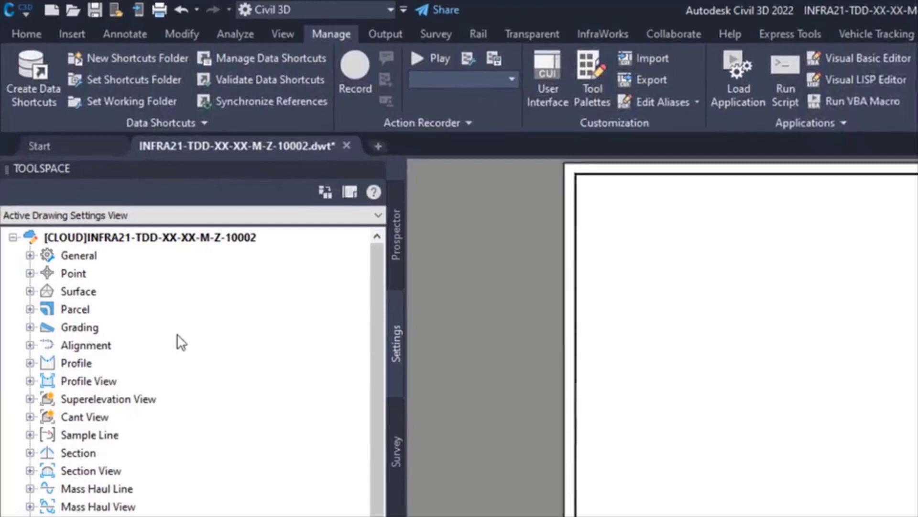
{"action": "left_click", "coordinate": [20, 193]}
{"action": "left_click", "coordinate": [48, 314]}
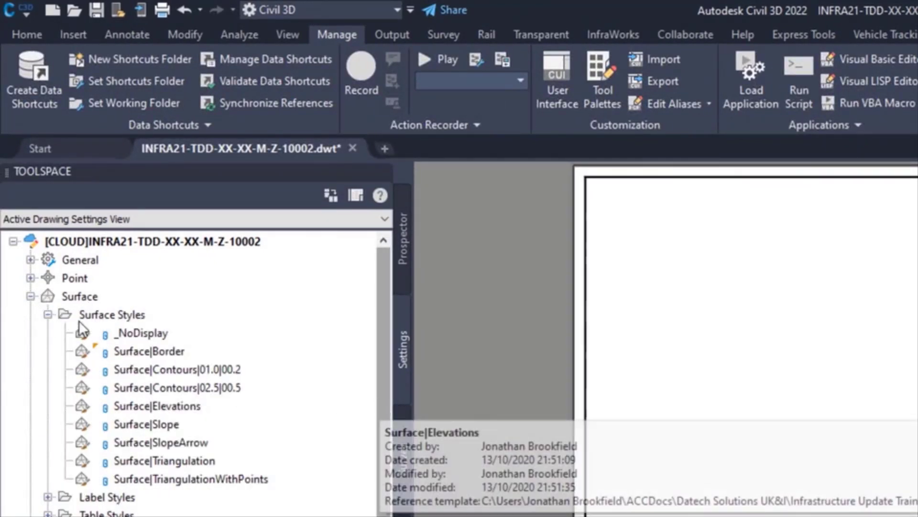
{"action": "left_click", "coordinate": [47, 314]}
{"action": "left_click", "coordinate": [30, 296]}
{"action": "left_click", "coordinate": [30, 278]}
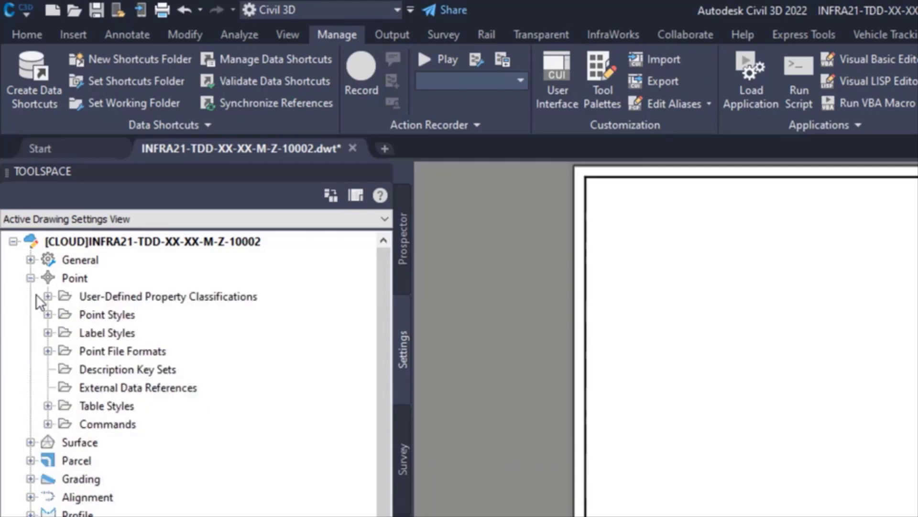
{"action": "left_click", "coordinate": [48, 314]}
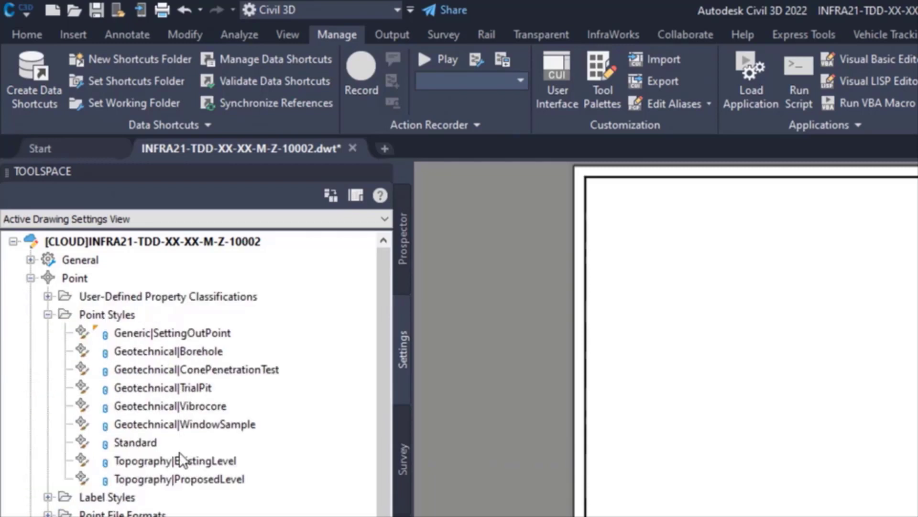
{"action": "left_click", "coordinate": [47, 314]}
{"action": "left_click", "coordinate": [30, 278]}
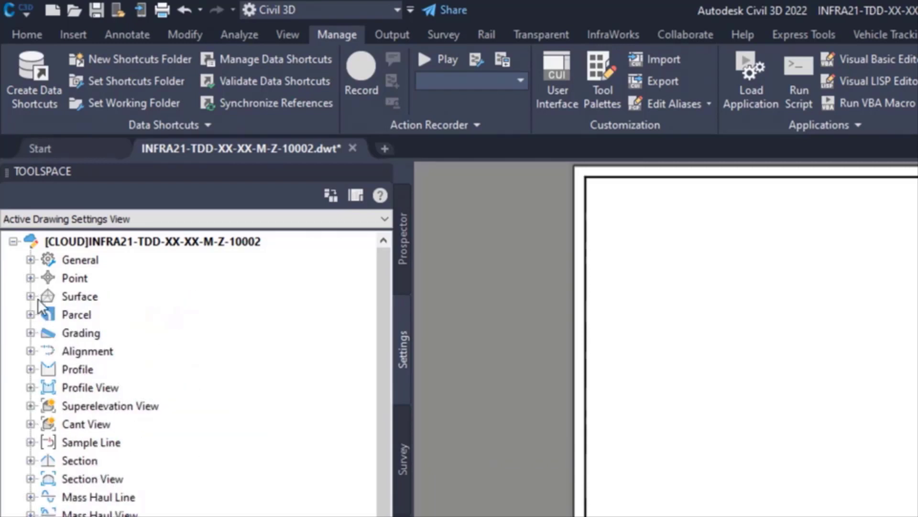
{"action": "left_click", "coordinate": [31, 351]}
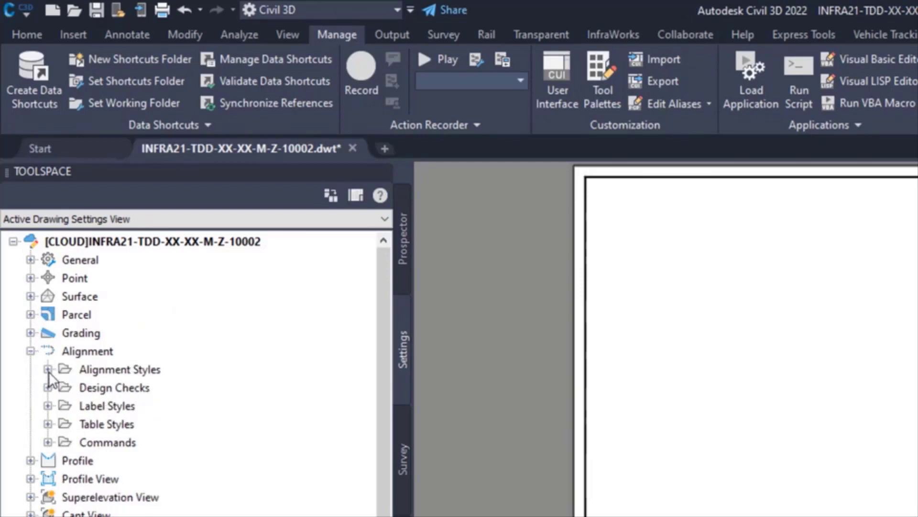
{"action": "left_click", "coordinate": [48, 370]}
{"action": "left_click", "coordinate": [48, 369]}
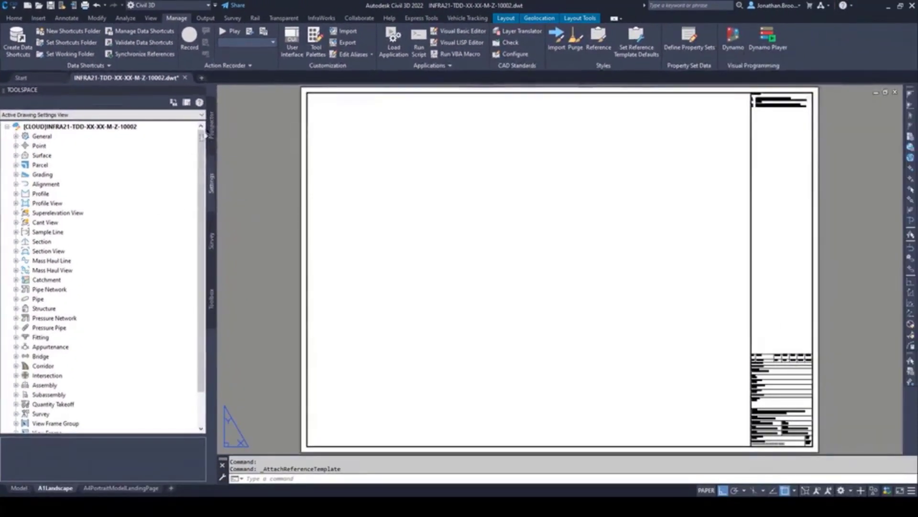
{"action": "left_click", "coordinate": [392, 232]}
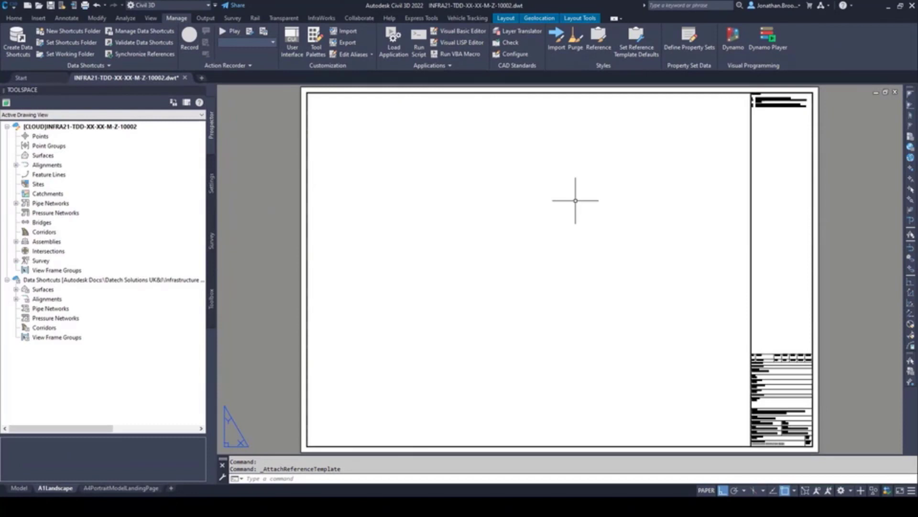
Save the updated template and close its drawing.
{"action": "left_click", "coordinate": [52, 9]}
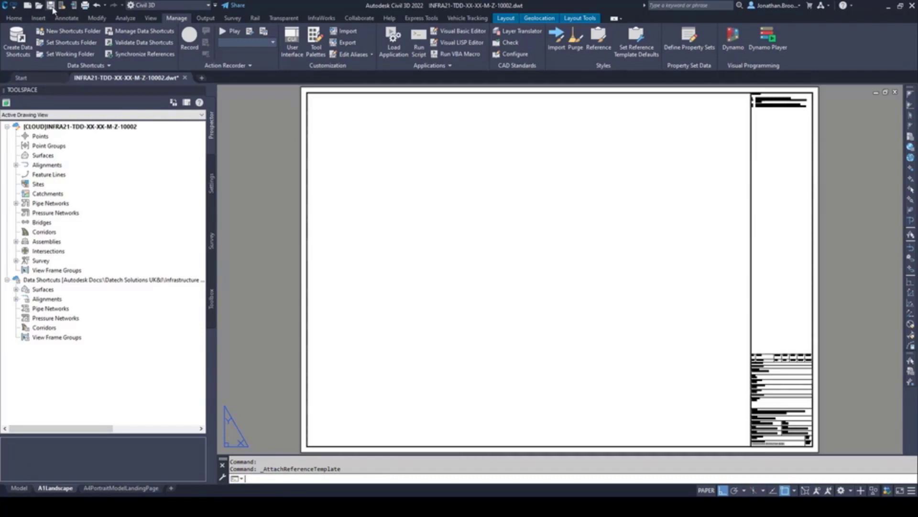
{"action": "key", "text": "ctrl+s"}
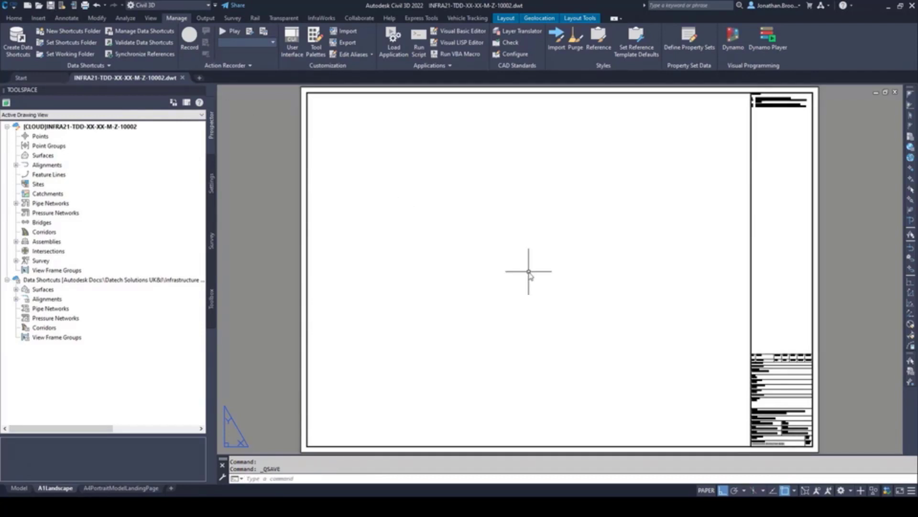
{"action": "left_click", "coordinate": [182, 78]}
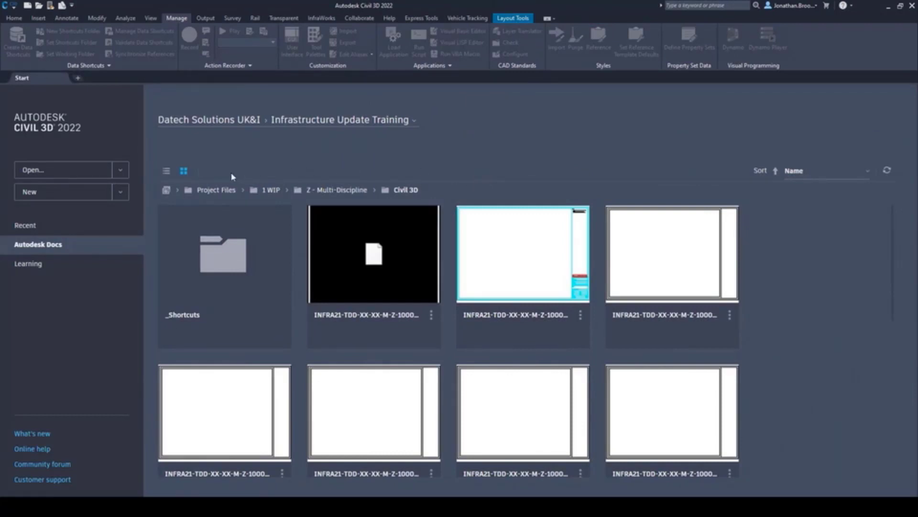
Start a new drawing by browsing templates stored in Autodesk Docs.
{"action": "left_click", "coordinate": [121, 192]}
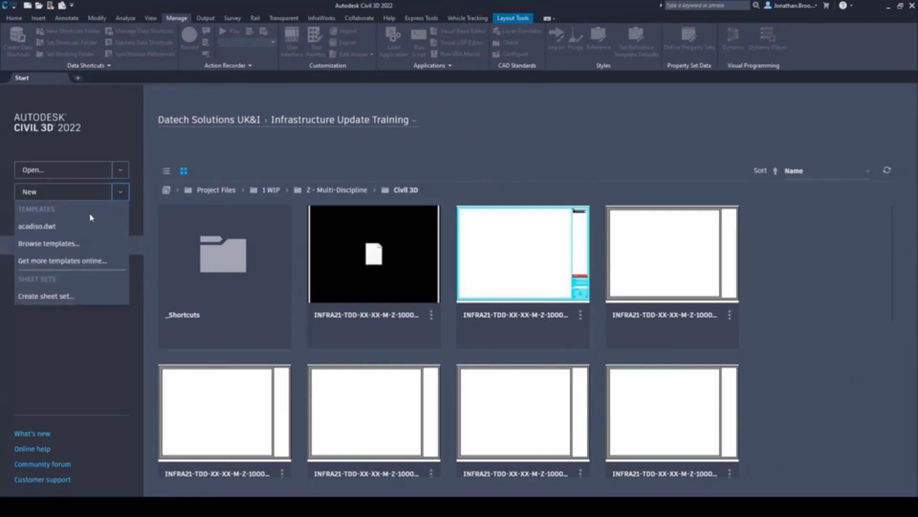
{"action": "left_click", "coordinate": [105, 244]}
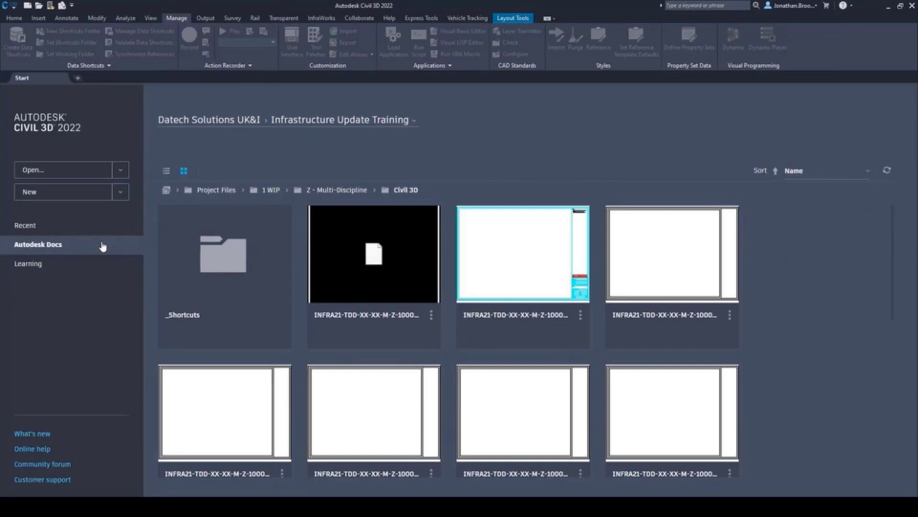
{"action": "left_click", "coordinate": [335, 312]}
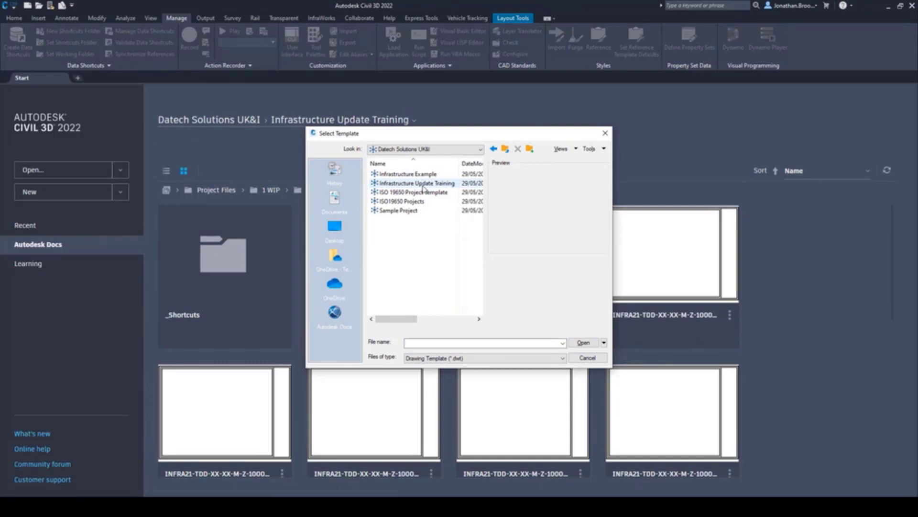
Create Drawing3 from INFRA21-TDD-XX-XX-M-Z-10002.dwt in Infrastructure Update Training > Project Files > 1 WIP > Civil 3D.
{"action": "double_click", "coordinate": [423, 186]}
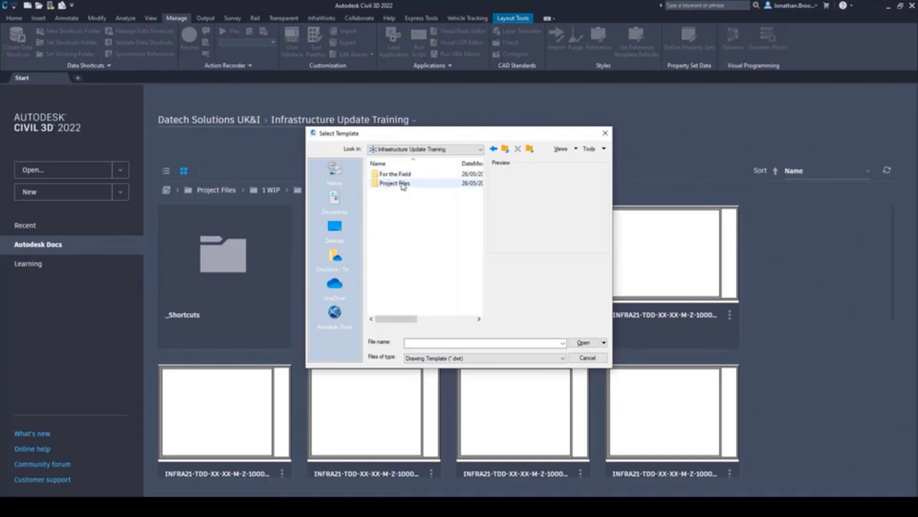
{"action": "double_click", "coordinate": [402, 183]}
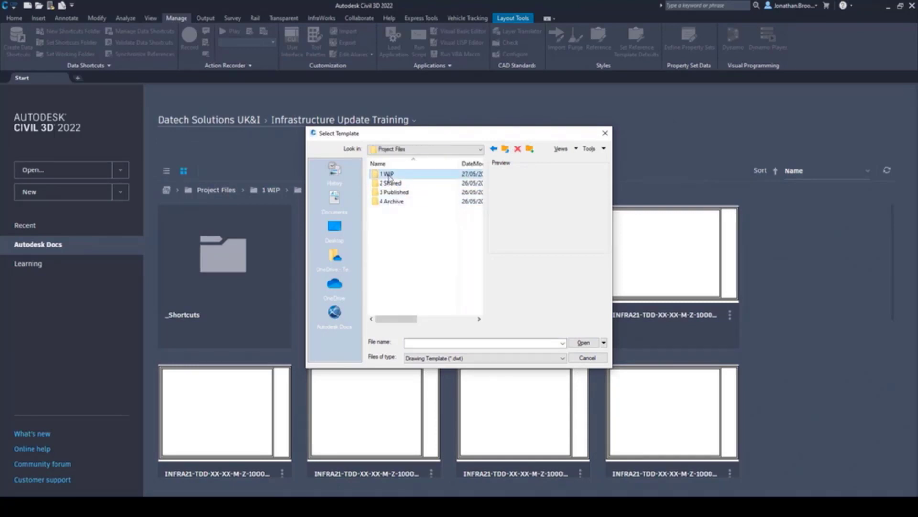
{"action": "double_click", "coordinate": [388, 173]}
{"action": "double_click", "coordinate": [385, 173]}
{"action": "left_click", "coordinate": [415, 183]}
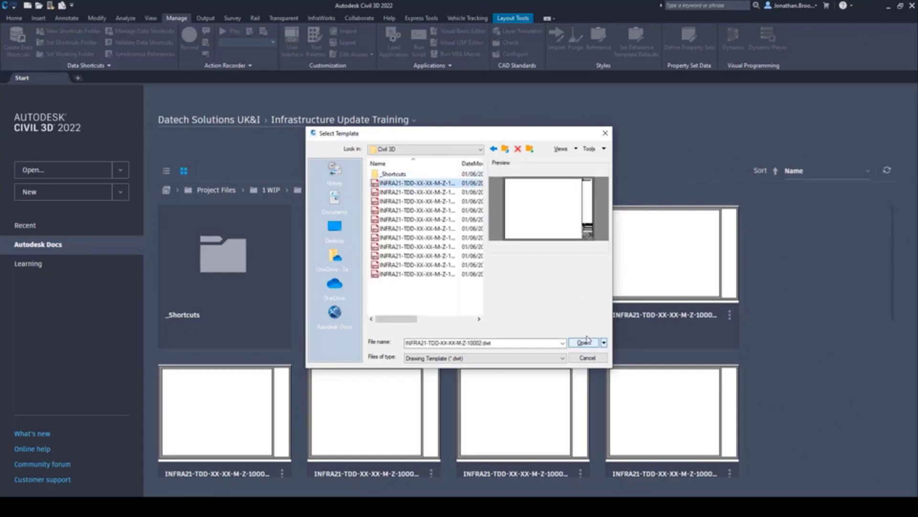
{"action": "left_click", "coordinate": [584, 342]}
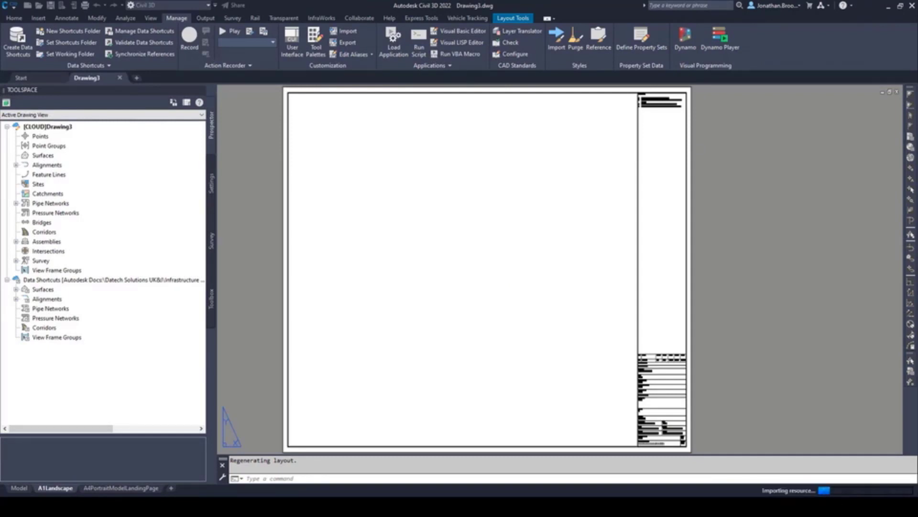
Check Toolspace Settings > Surface > Surface Styles for the referenced styles, then start Save As.
{"action": "middle_click", "coordinate": [522, 276]}
{"action": "middle_click", "coordinate": [522, 276]}
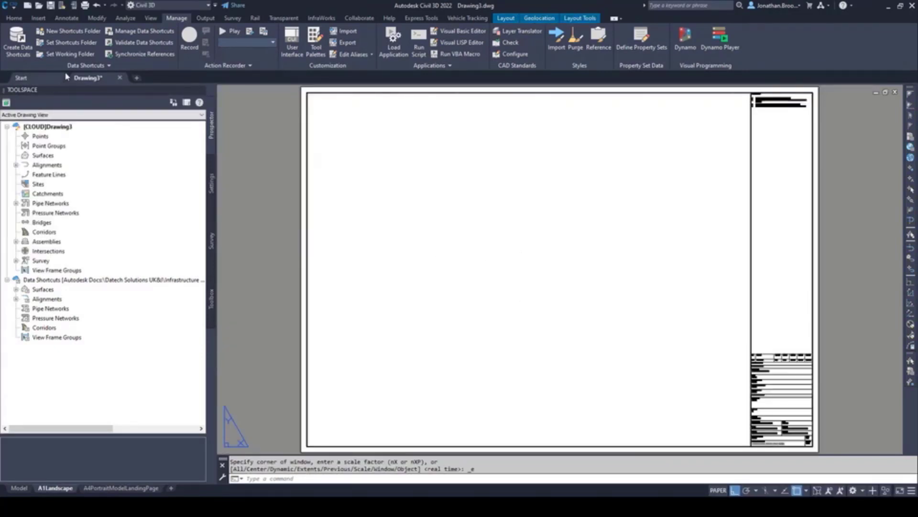
{"action": "left_click", "coordinate": [14, 19]}
{"action": "left_click", "coordinate": [213, 189]}
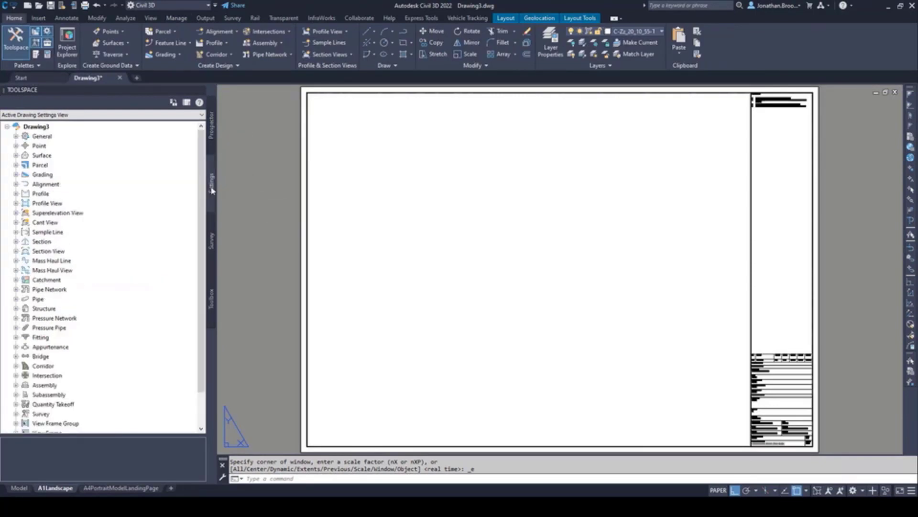
{"action": "left_click", "coordinate": [16, 155]}
{"action": "left_click", "coordinate": [25, 165]}
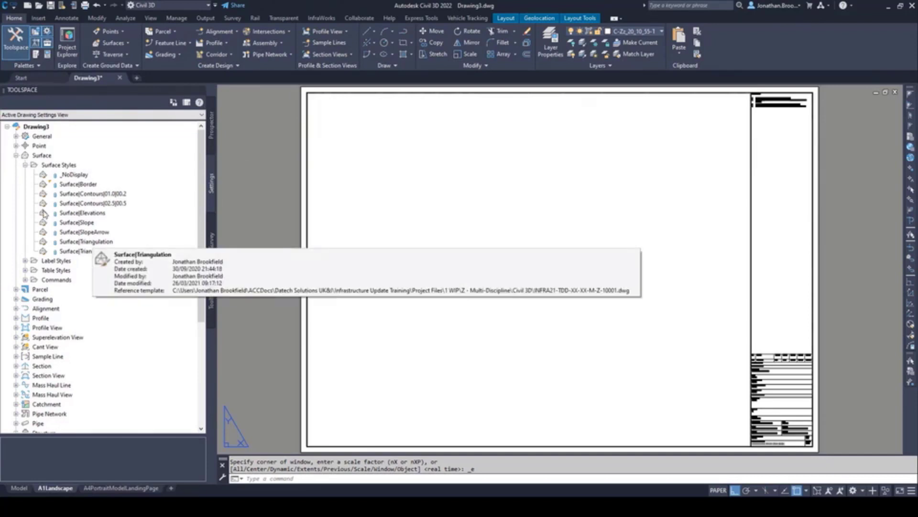
{"action": "left_click", "coordinate": [26, 165]}
{"action": "left_click", "coordinate": [16, 155]}
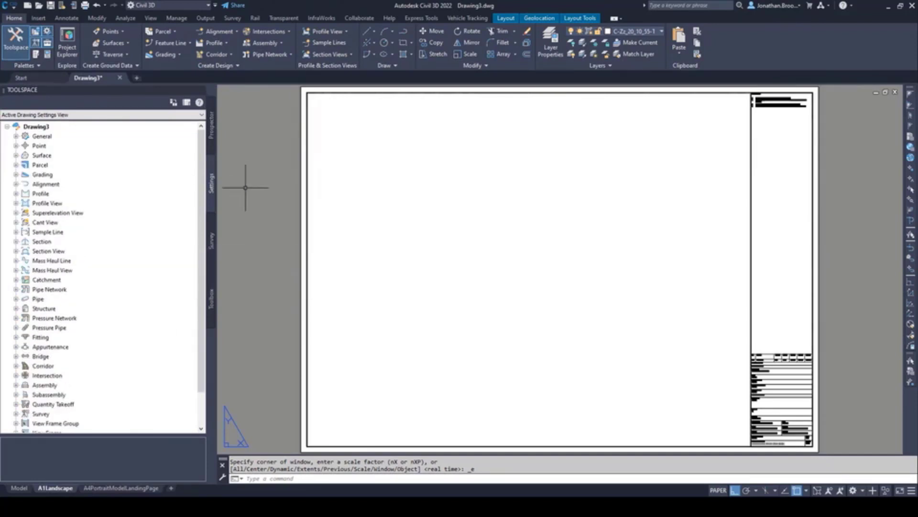
{"action": "left_click", "coordinate": [11, 8]}
{"action": "left_click", "coordinate": [365, 234]}
Overwrite INFRA21-TDD-EW-00-M-G-00002.dwg in 1 WIP > G - Ground Engineering with Drawing3.
{"action": "left_click", "coordinate": [471, 149]}
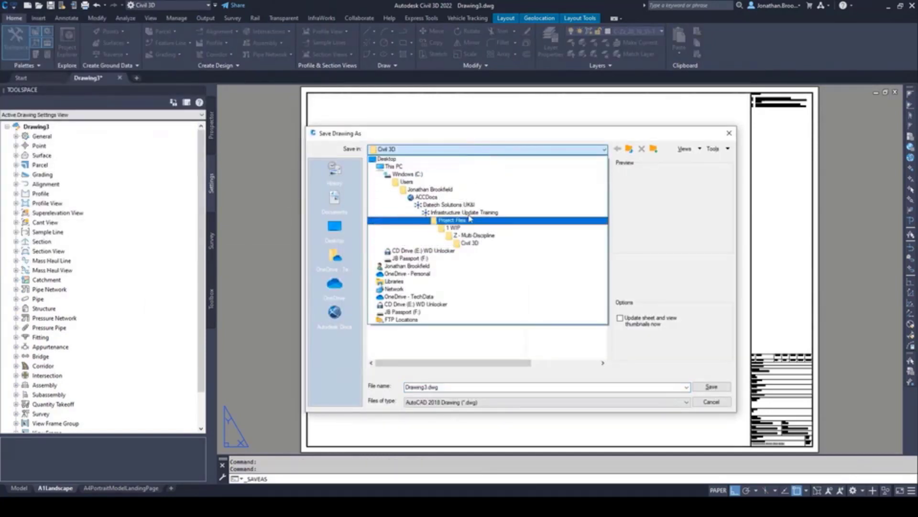
{"action": "left_click", "coordinate": [455, 228]}
{"action": "double_click", "coordinate": [407, 232]}
{"action": "left_click", "coordinate": [433, 192]}
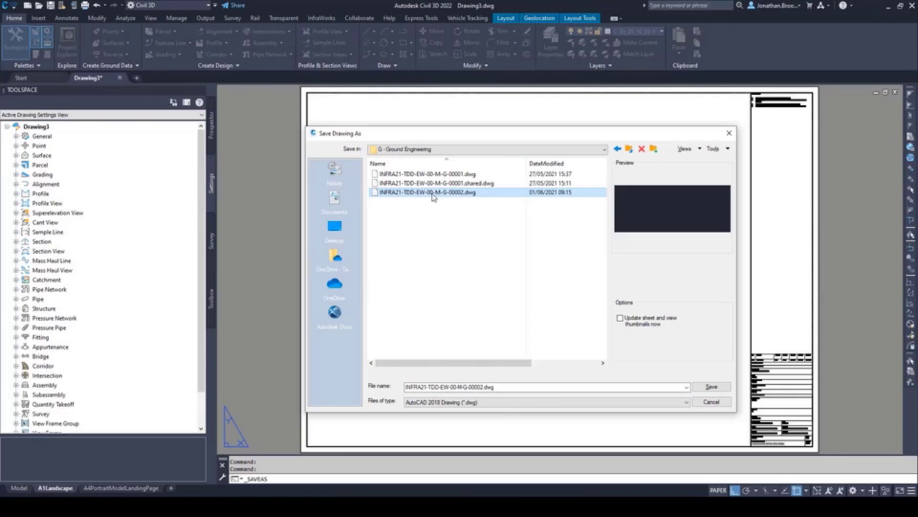
{"action": "left_click", "coordinate": [711, 386]}
{"action": "left_click", "coordinate": [514, 302]}
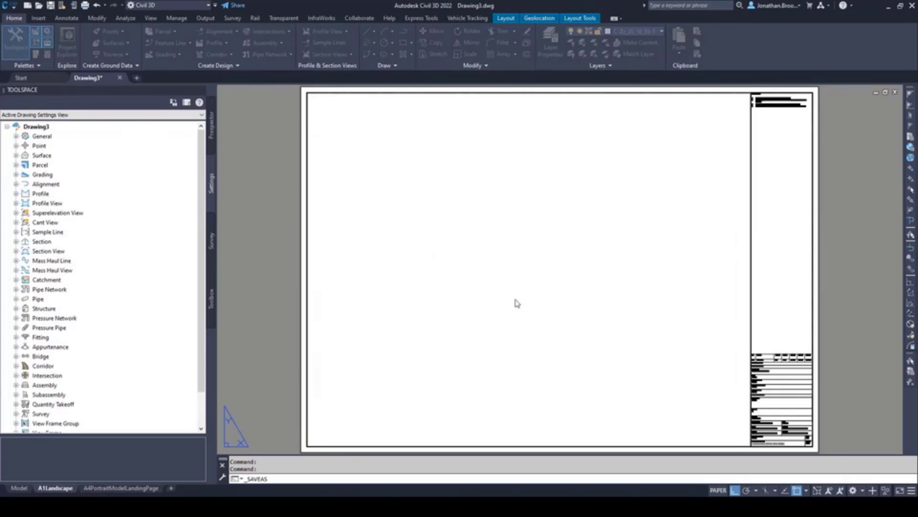